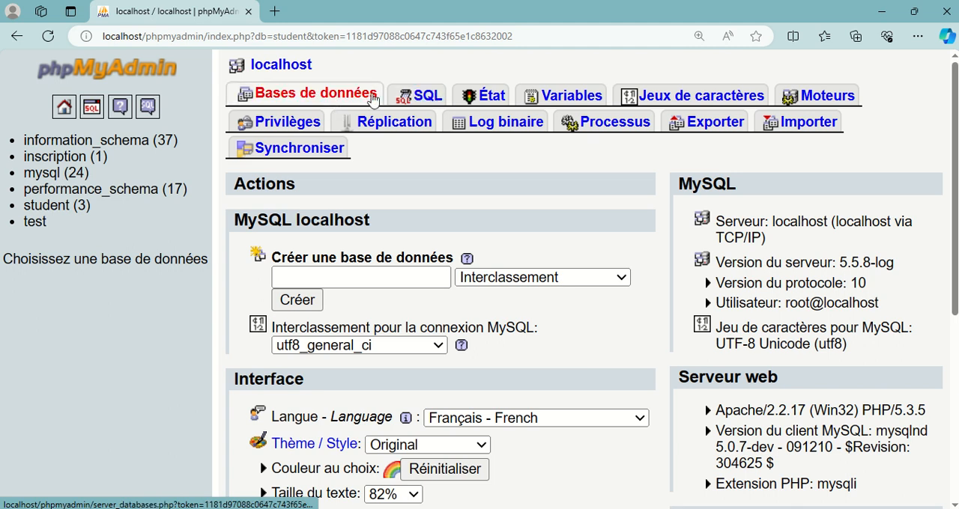
- Look through the server's SQL, status and variables pages
left_click(421, 100)
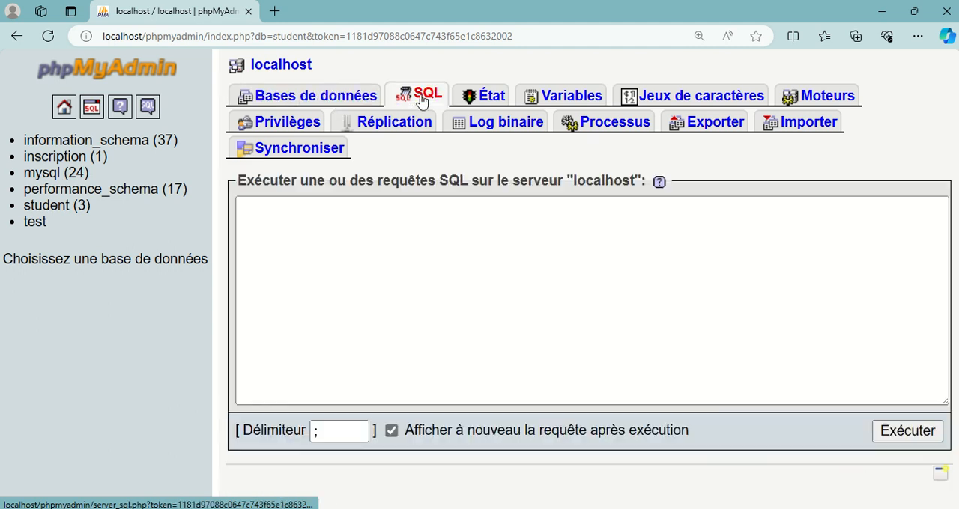
left_click(322, 101)
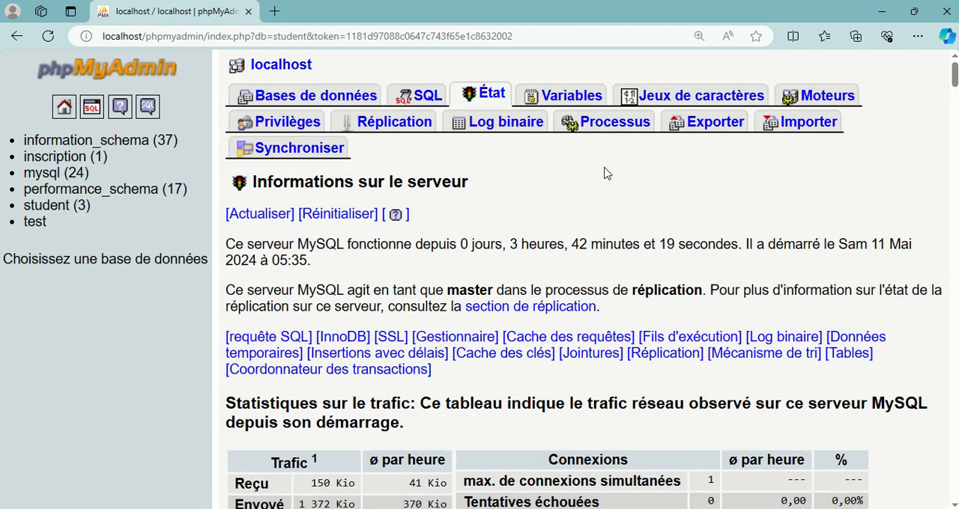
left_click(560, 96)
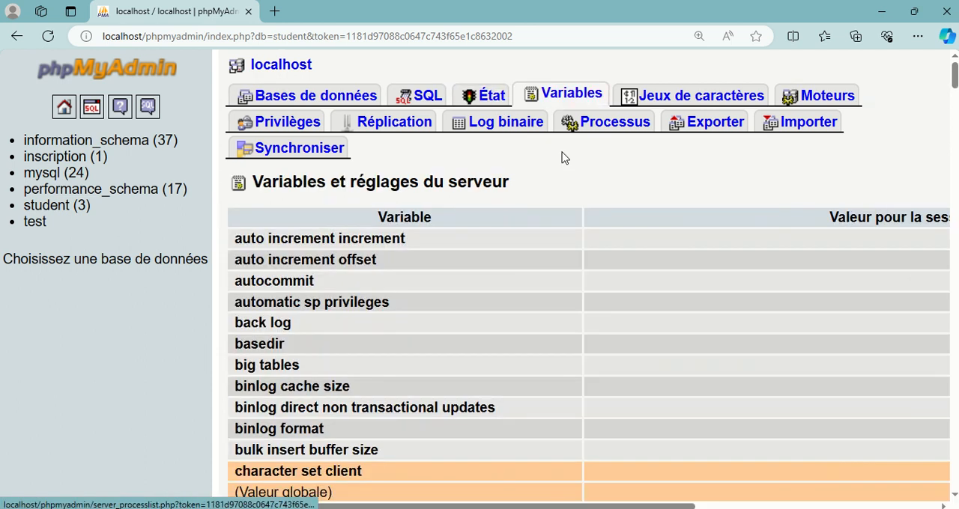
scroll(603, 241, "down", 3)
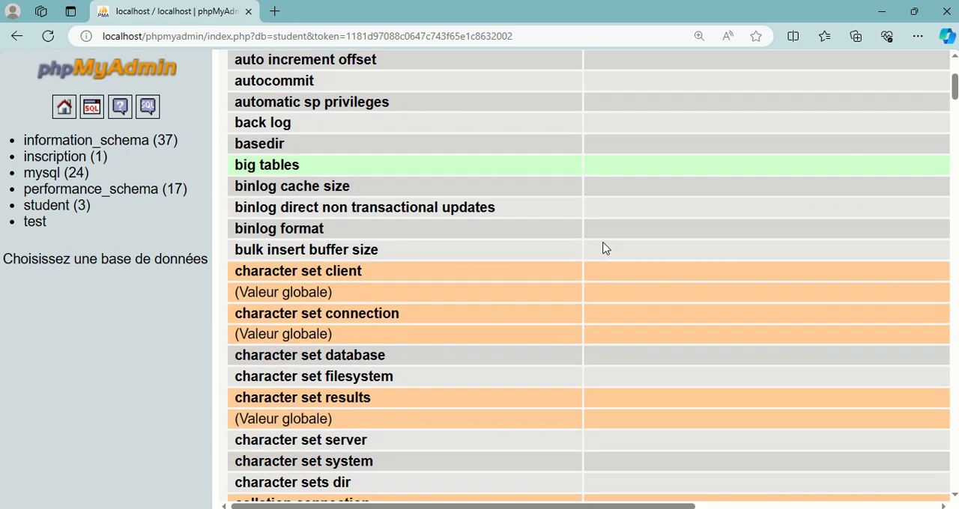
scroll(607, 240, "up", 3)
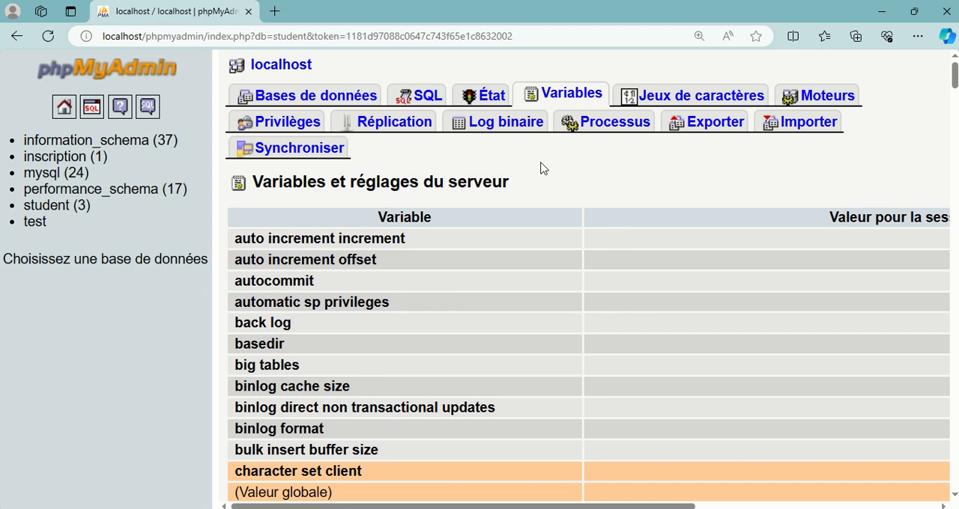
scroll(520, 159, "down", 3)
scroll(524, 188, "up", 3)
- Open the student database from the server's database list and bring up its SQL query editor
left_click(326, 98)
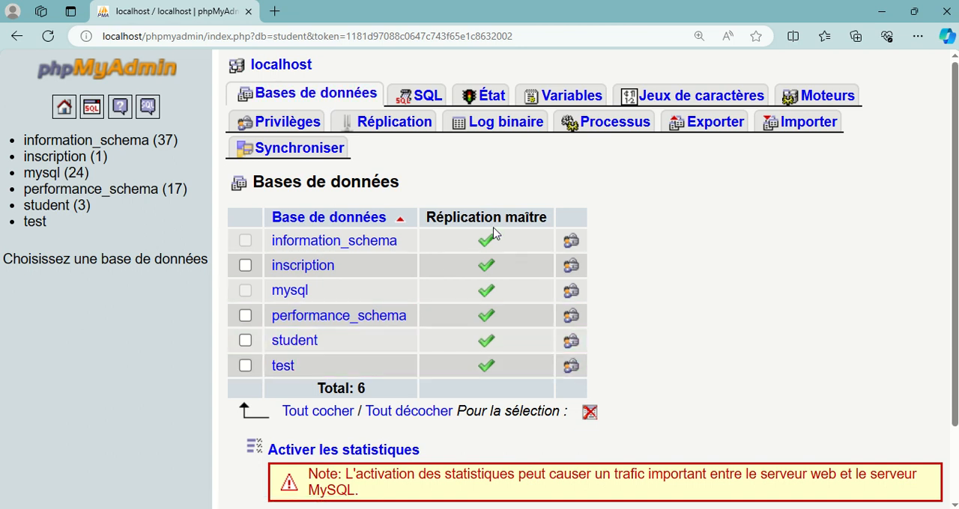
left_click(294, 343)
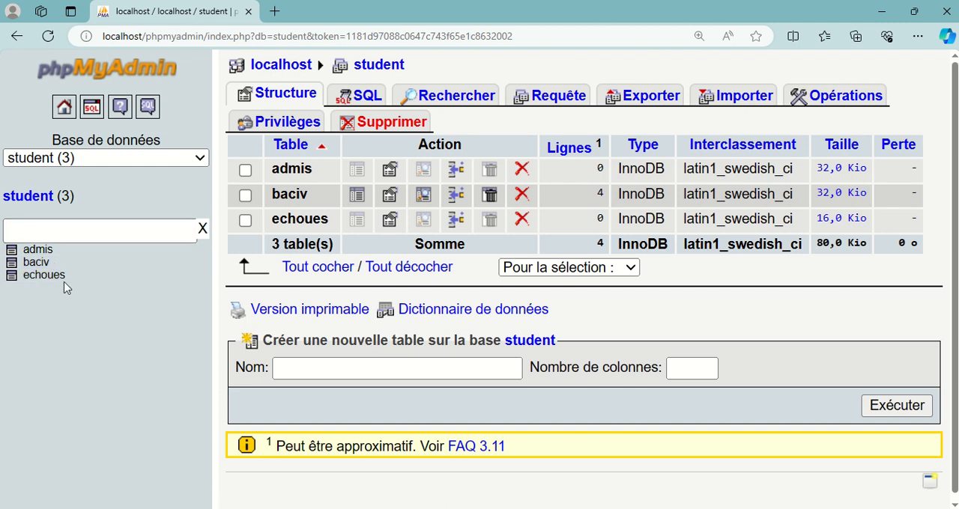
left_click(367, 97)
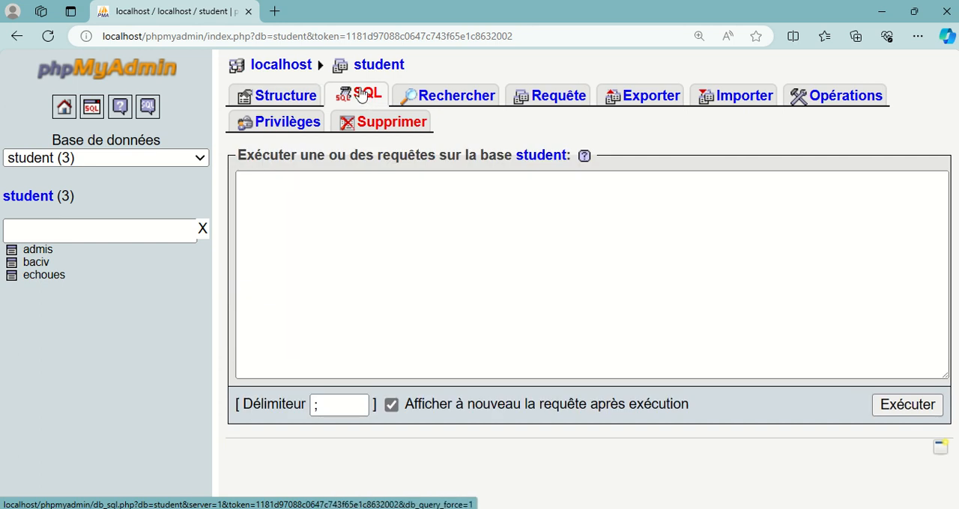
- Run the query DROP TABLE ADMIS; on the student database and confirm the deletion
left_click(336, 196)
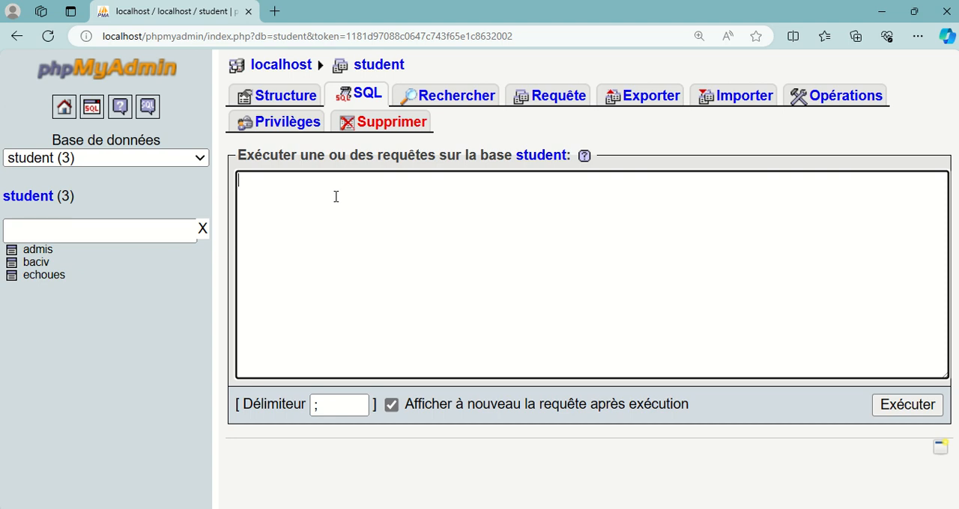
type("DROP TABLE A")
key("BackSpace")
type("DMIS;")
left_click(908, 409)
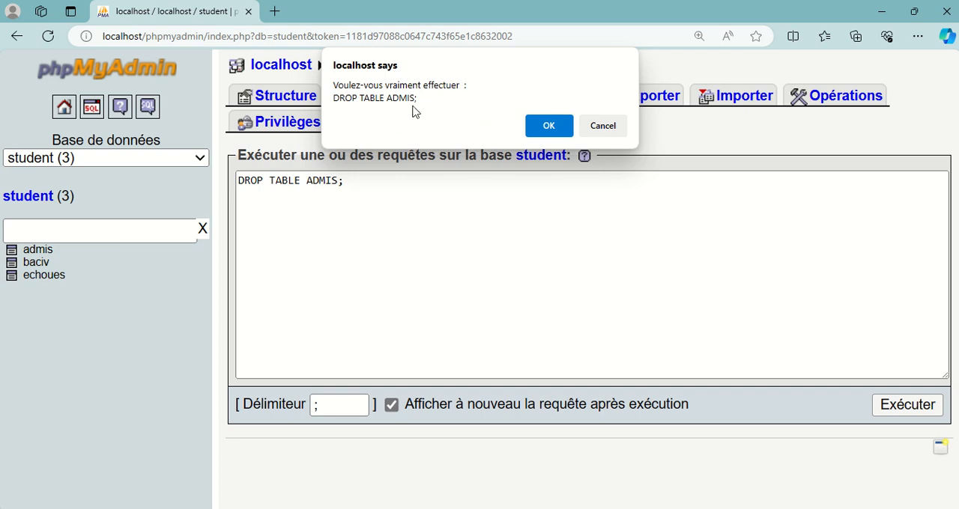
left_click(549, 126)
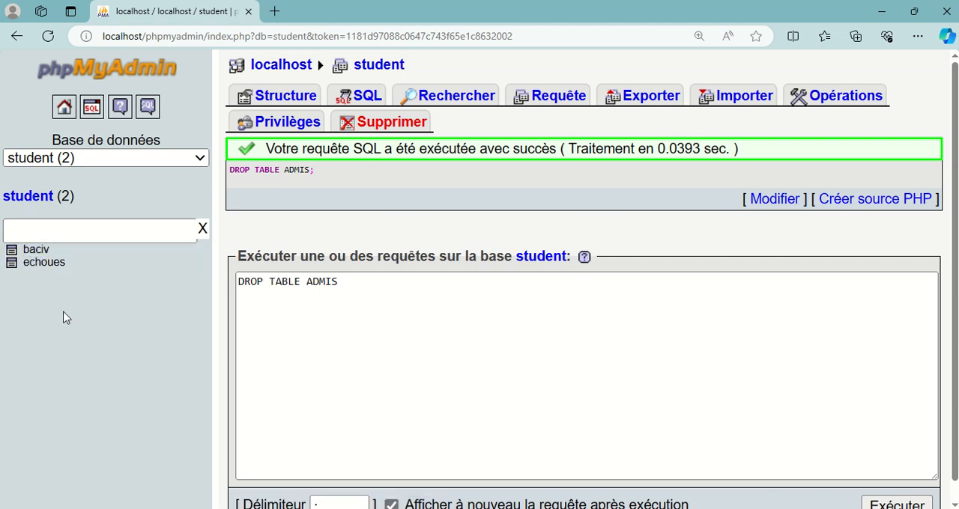
- Examine the executed DROP TABLE ADMIS statement and the student database's table list with the page enlarged to 175%
left_click_drag(343, 282, 235, 283)
left_click(322, 311)
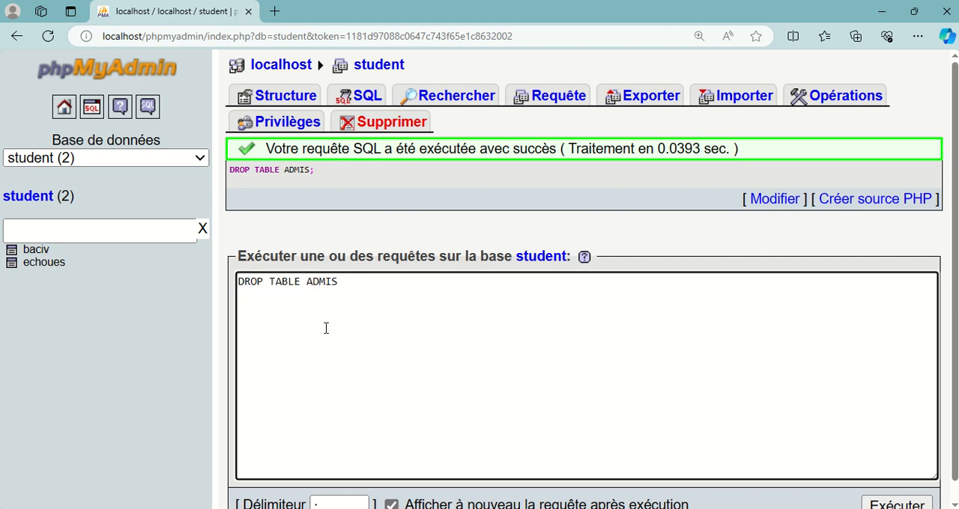
scroll(324, 312, "up", 3, "ctrl")
scroll(325, 332, "down", 2, "ctrl")
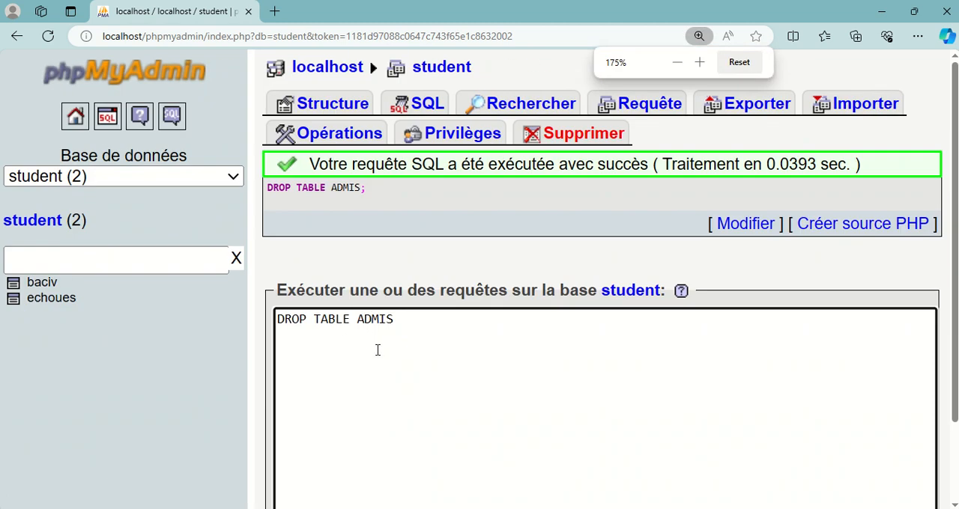
scroll(379, 351, "up", 1, "ctrl")
scroll(396, 372, "down", 2)
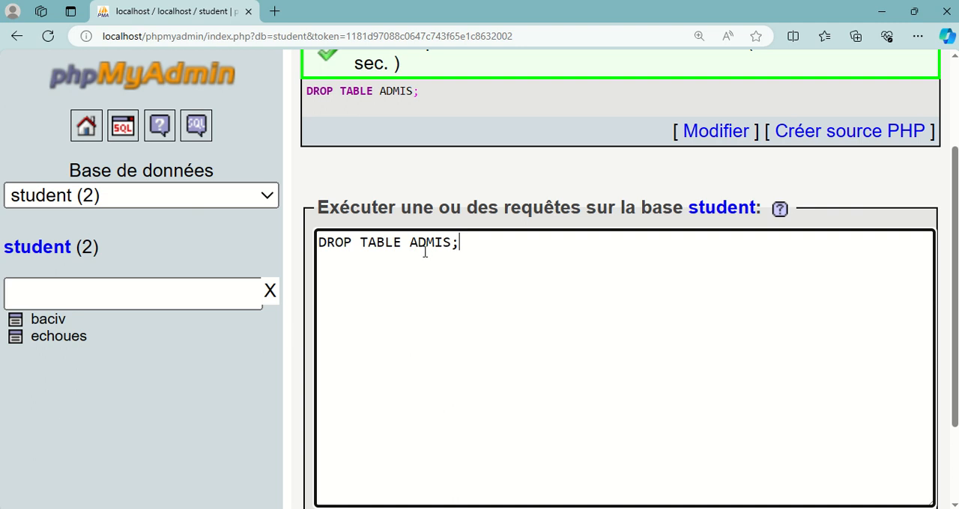
scroll(426, 253, "down", 1)
scroll(428, 218, "up", 3)
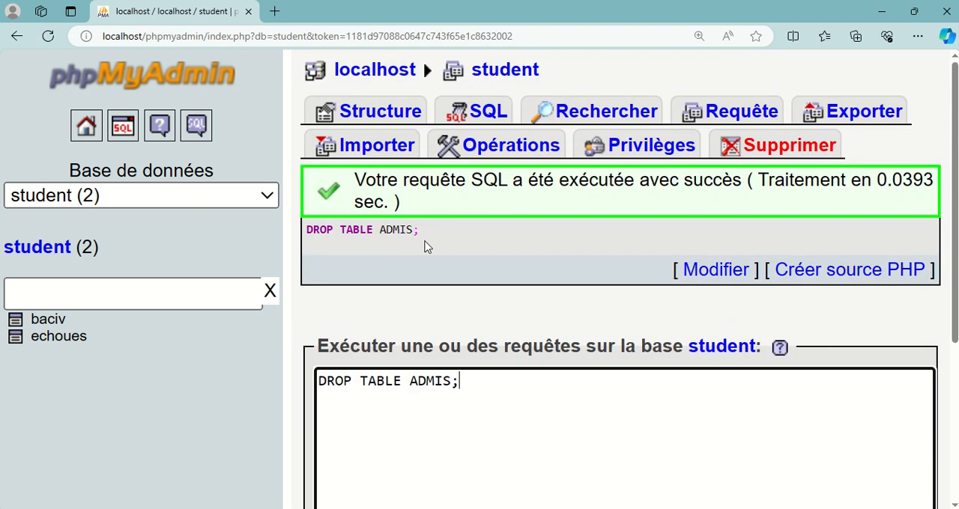
key("ctrl+minus")
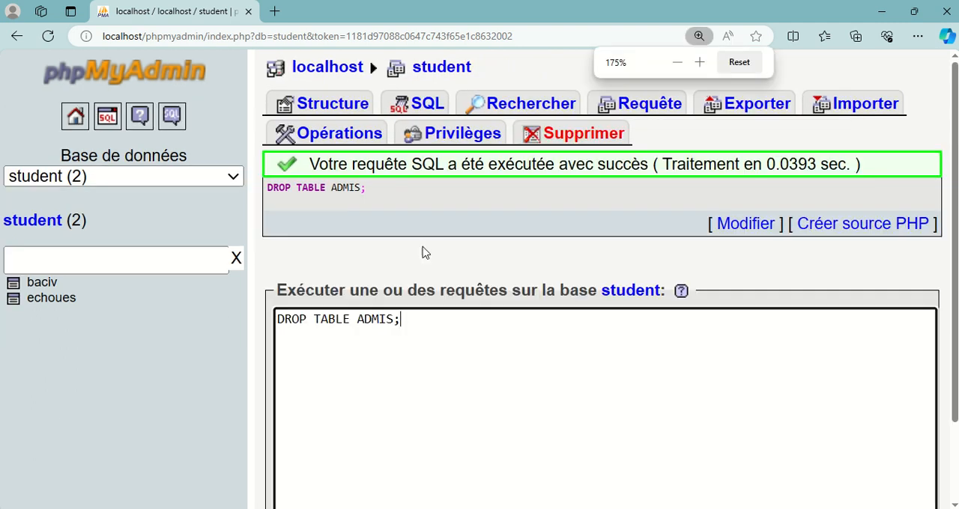
left_click_drag(417, 326, 292, 322)
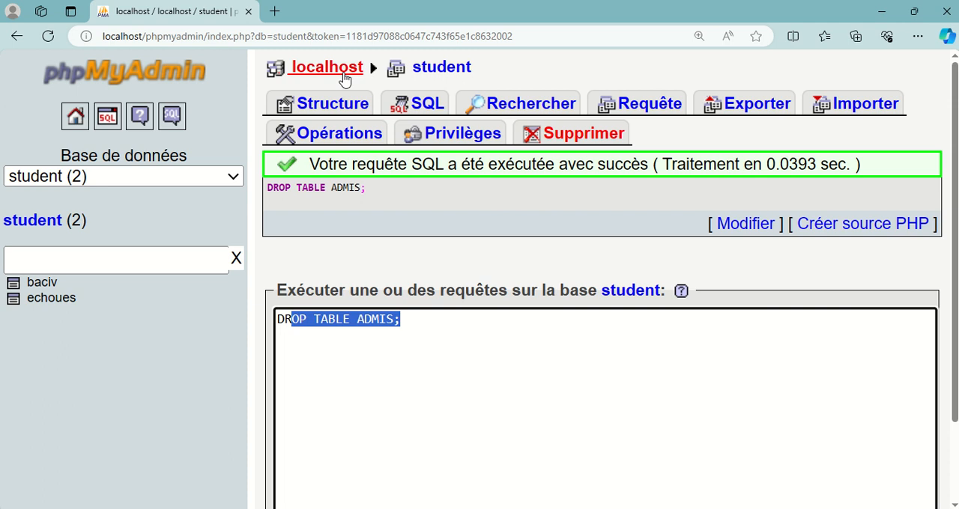
- Reopen the student database from the server's database list and drop its echoues table, confirming the deletion
left_click(343, 78)
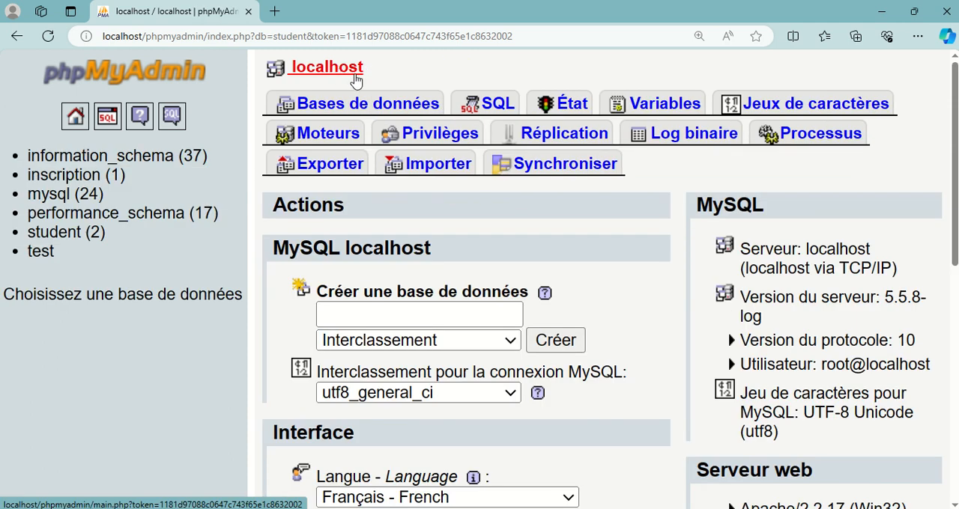
left_click(355, 105)
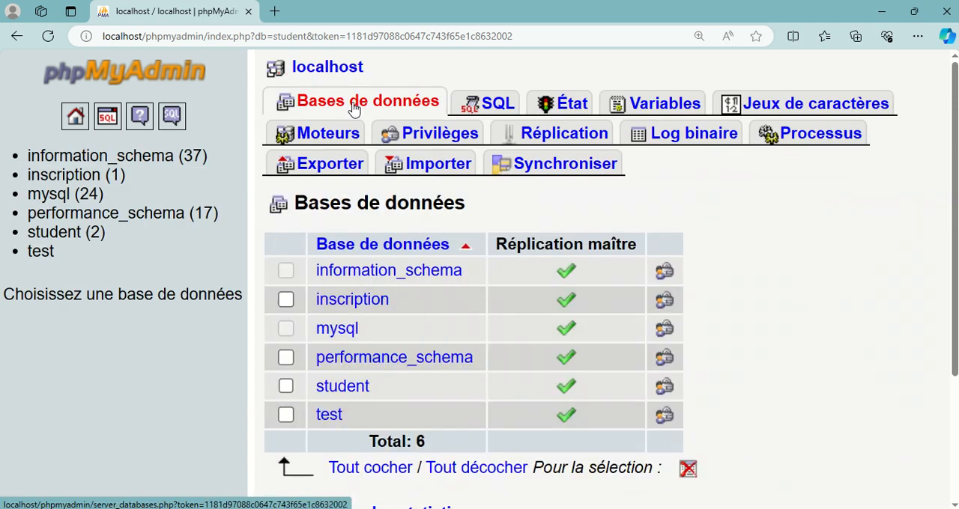
left_click(343, 388)
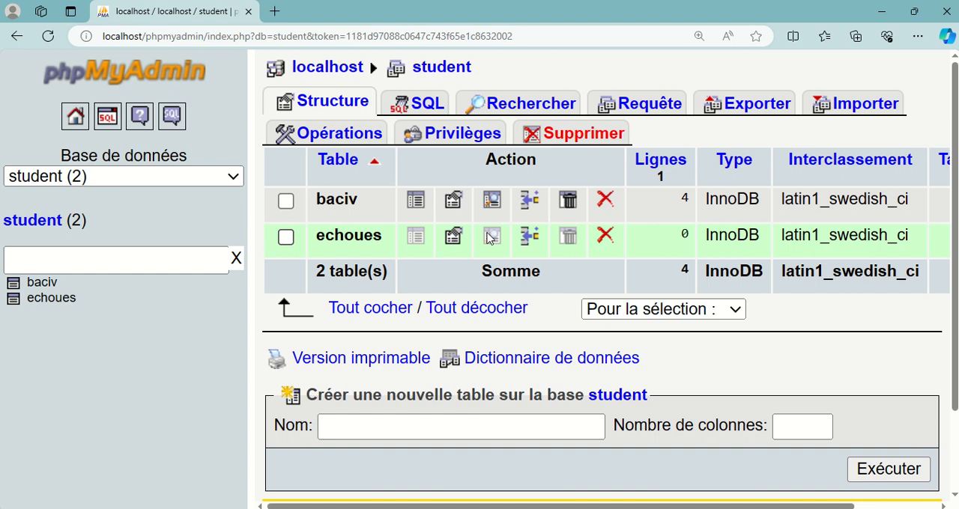
left_click(605, 238)
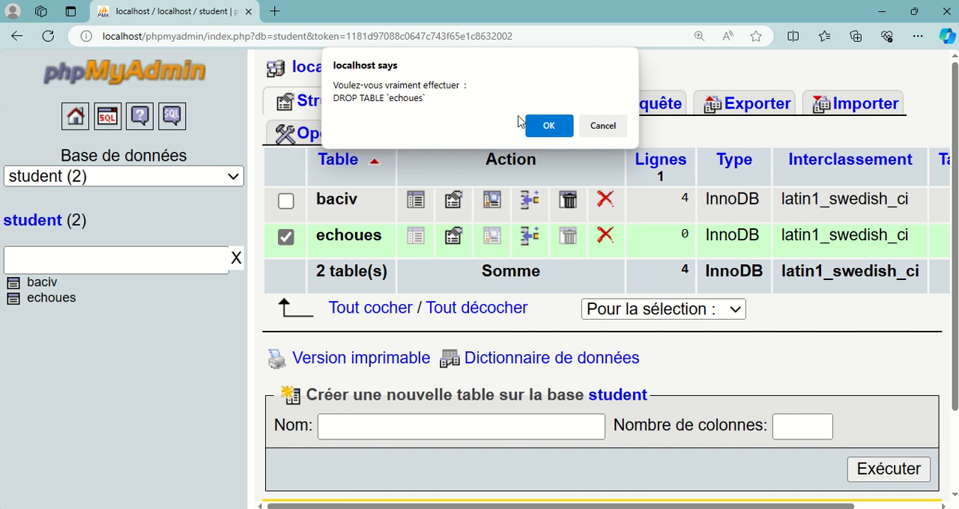
left_click(547, 125)
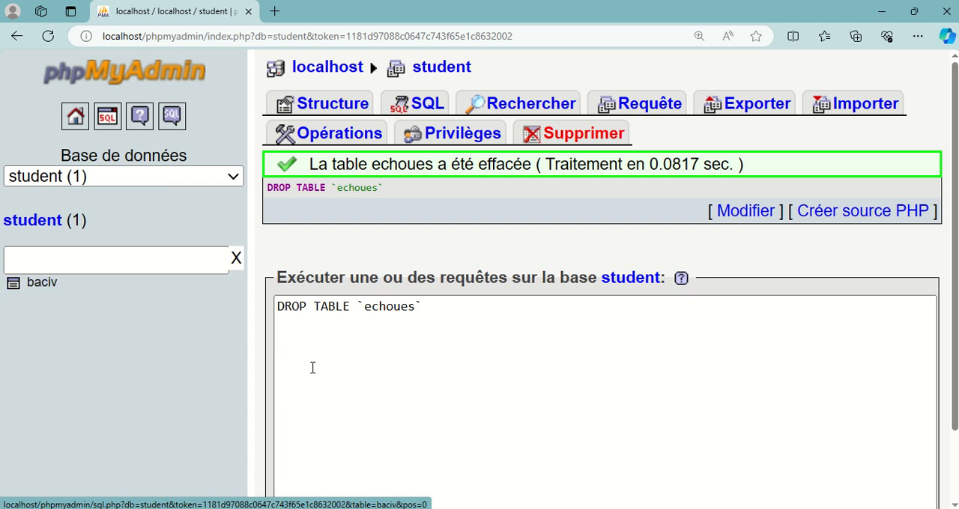
- Review the echoues deletion query and return to the student database's structure to check its table list
scroll(375, 325, "down", 1)
scroll(377, 329, "up", 1)
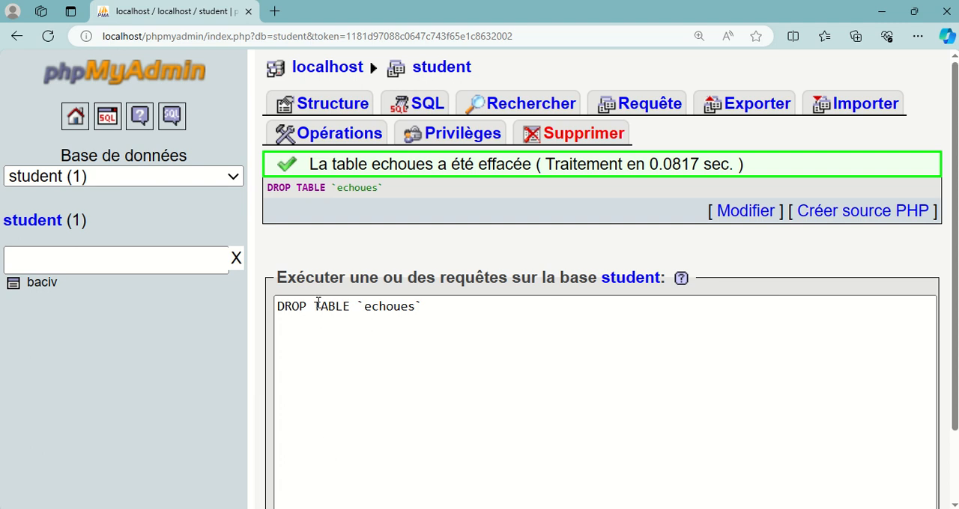
left_click(424, 103)
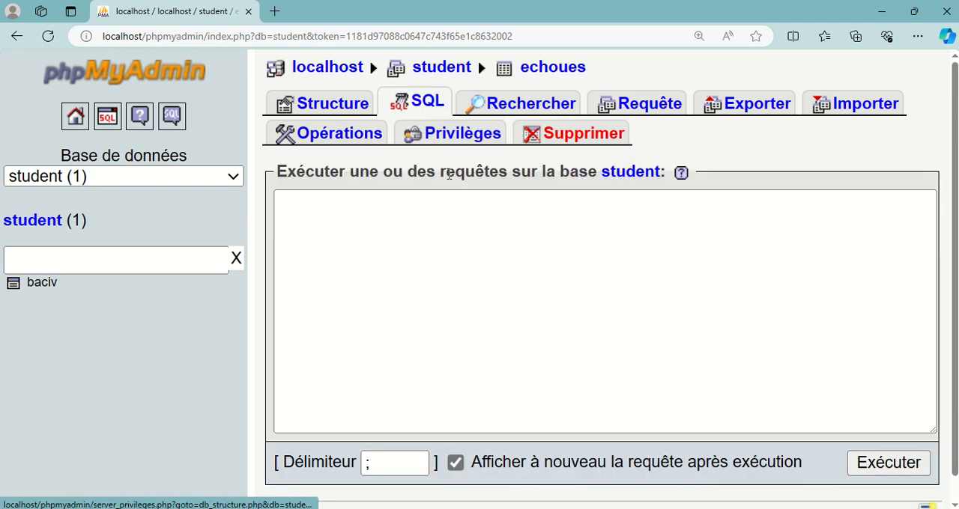
left_click(441, 69)
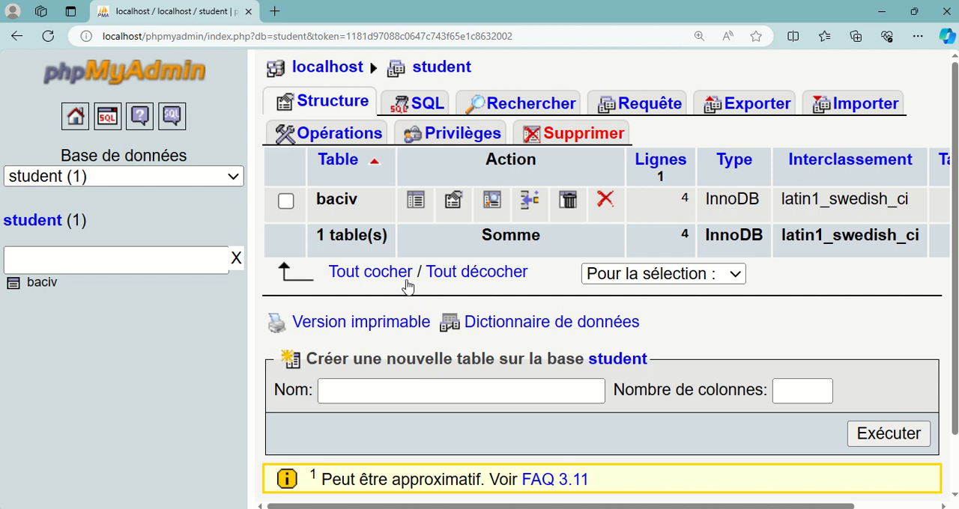